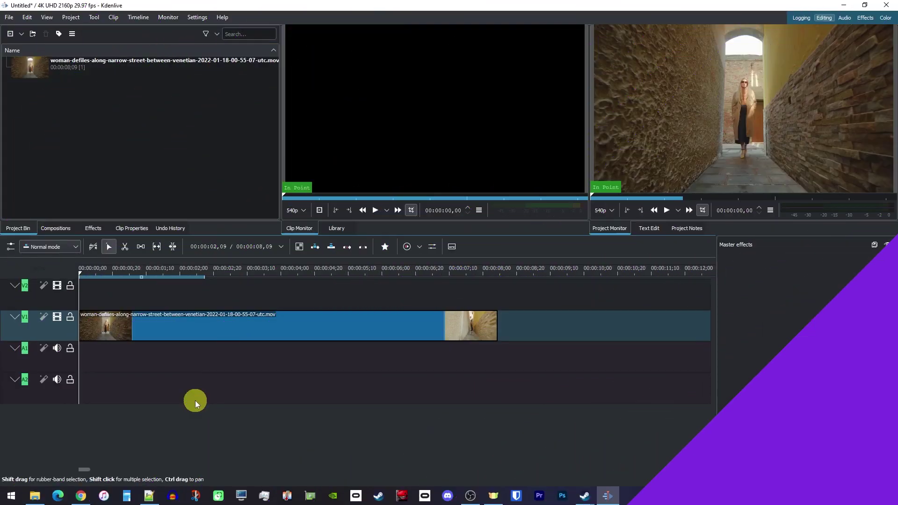
Preview the clip, then razor-cut the V1 clip near 00:00:01,27
{"action": "key", "text": "space"}
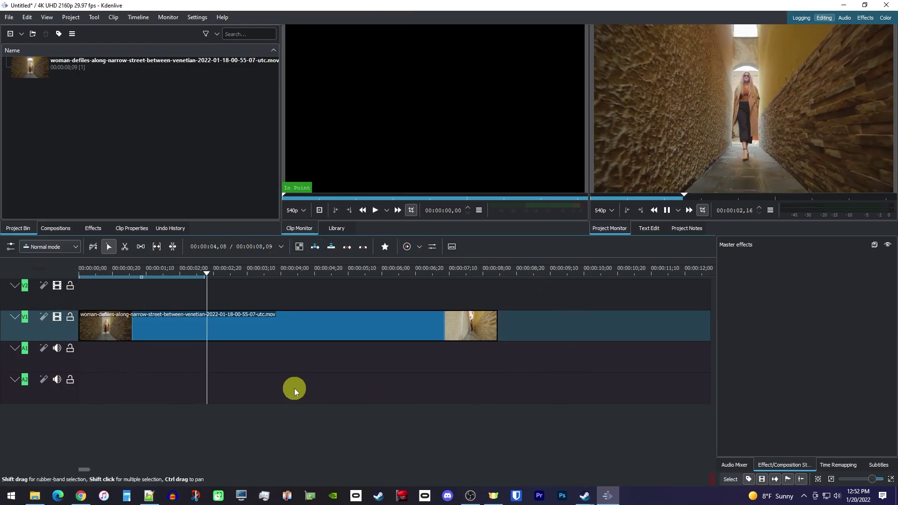
{"action": "key", "text": "space"}
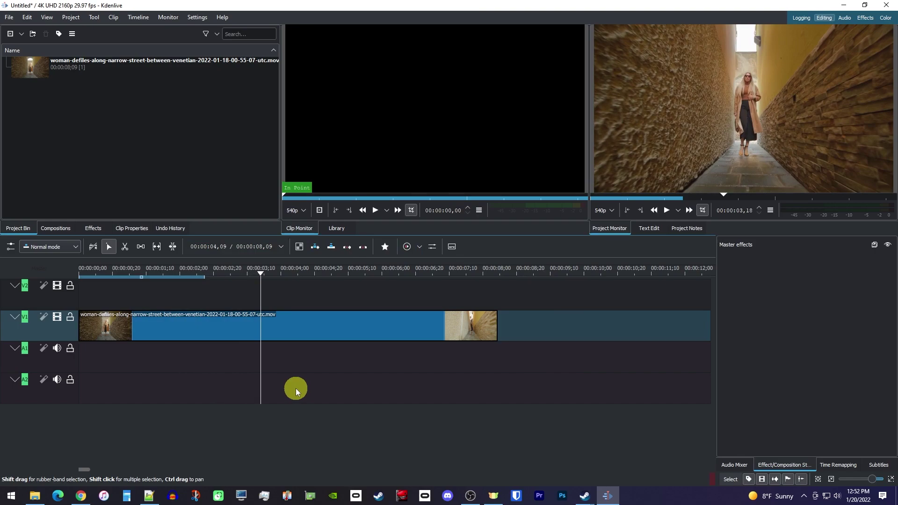
{"action": "left_click", "coordinate": [125, 248]}
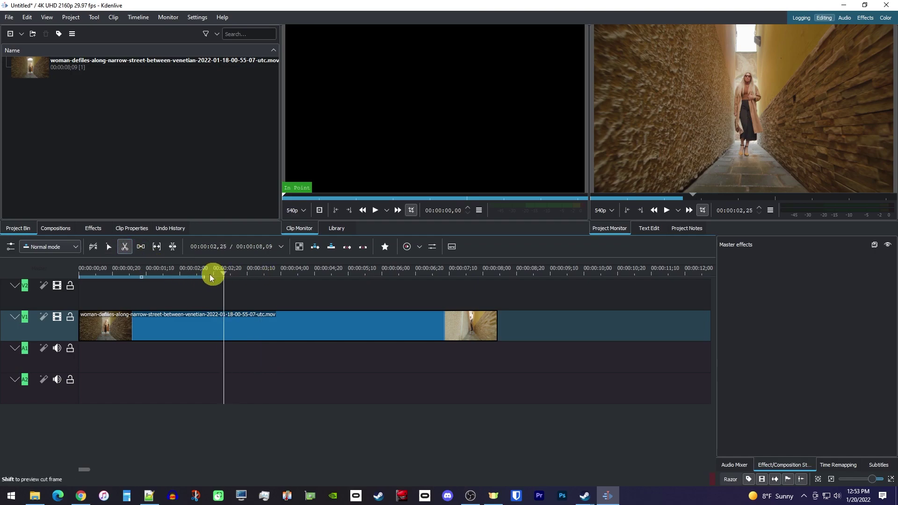
{"action": "left_click_drag", "start_coordinate": [261, 273], "coordinate": [176, 268]}
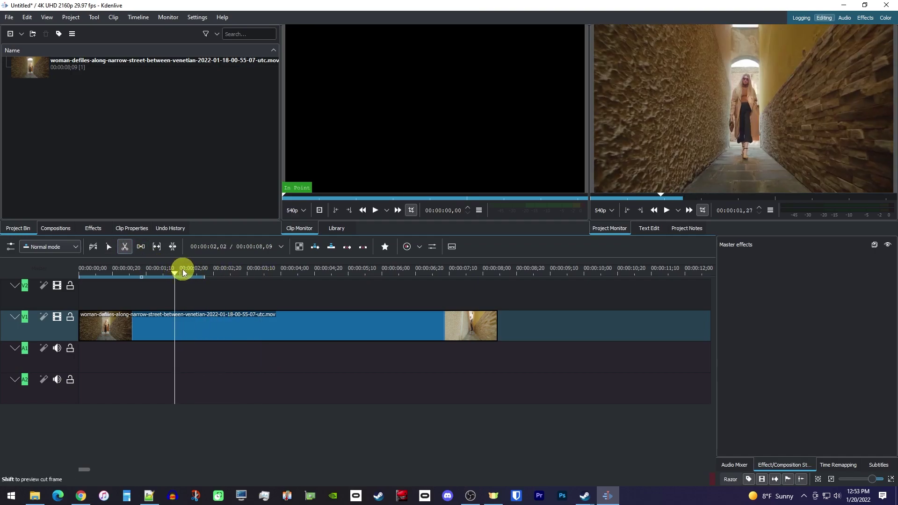
{"action": "left_click", "coordinate": [175, 326]}
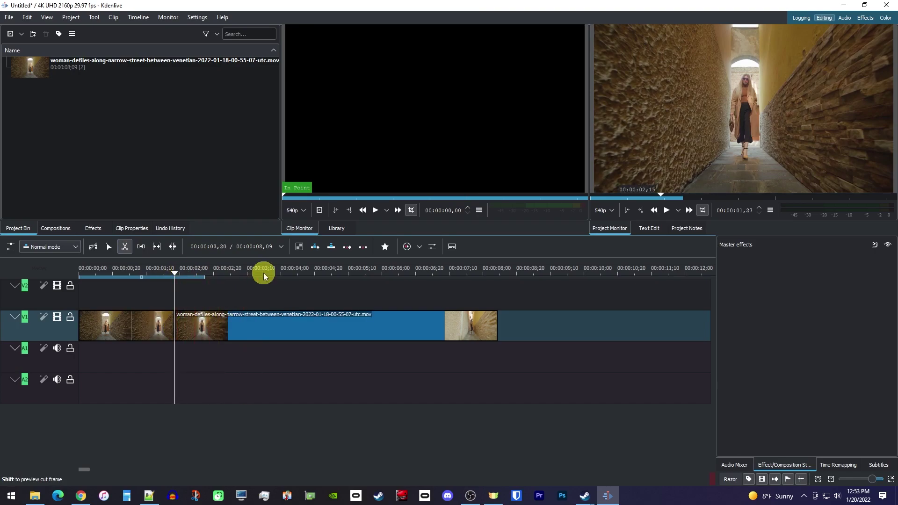
Make the second razor cut near 00:00:06,21, leaving three pieces
{"action": "left_click_drag", "start_coordinate": [264, 273], "coordinate": [418, 275]}
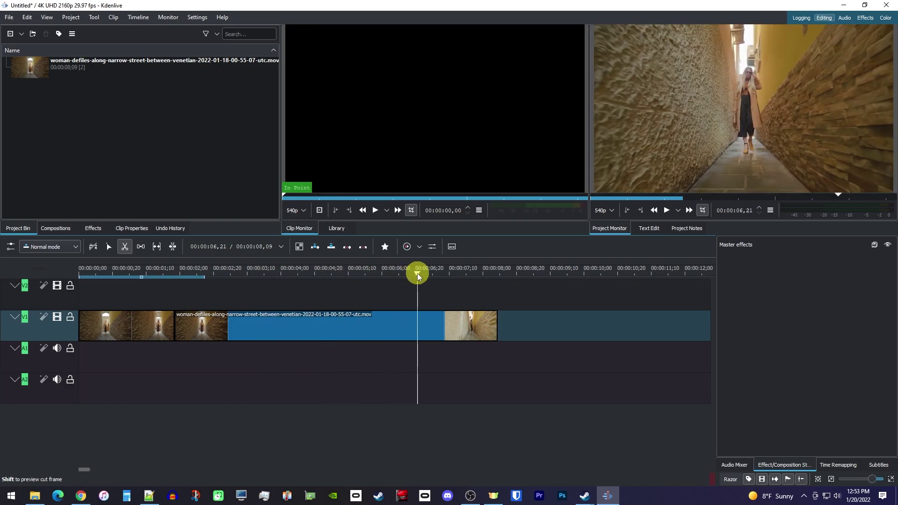
{"action": "left_click", "coordinate": [418, 327]}
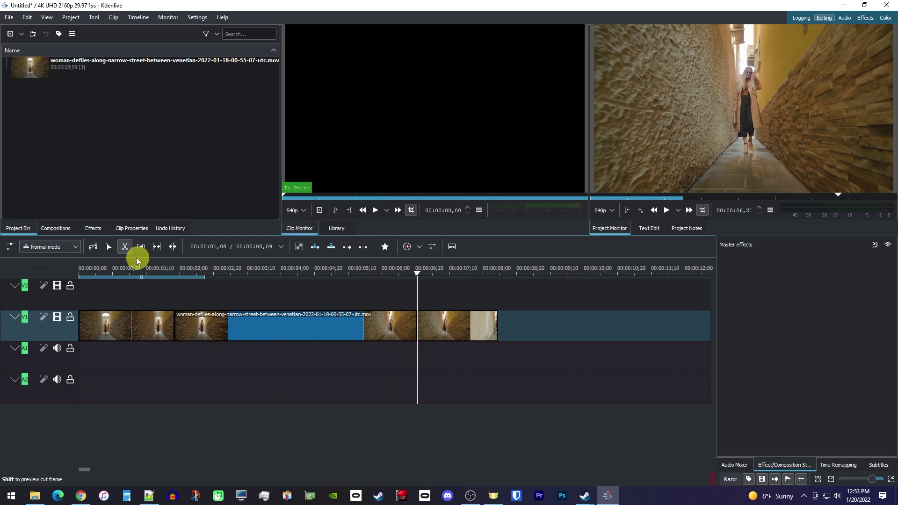
Select the middle clip with the Selection tool and bring up its context menu
{"action": "left_click", "coordinate": [110, 248]}
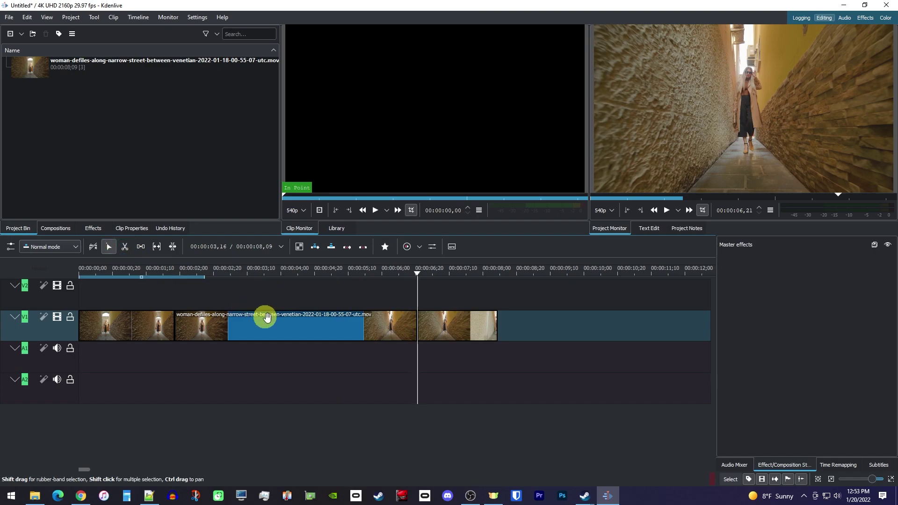
{"action": "left_click", "coordinate": [294, 328]}
{"action": "left_click", "coordinate": [306, 328]}
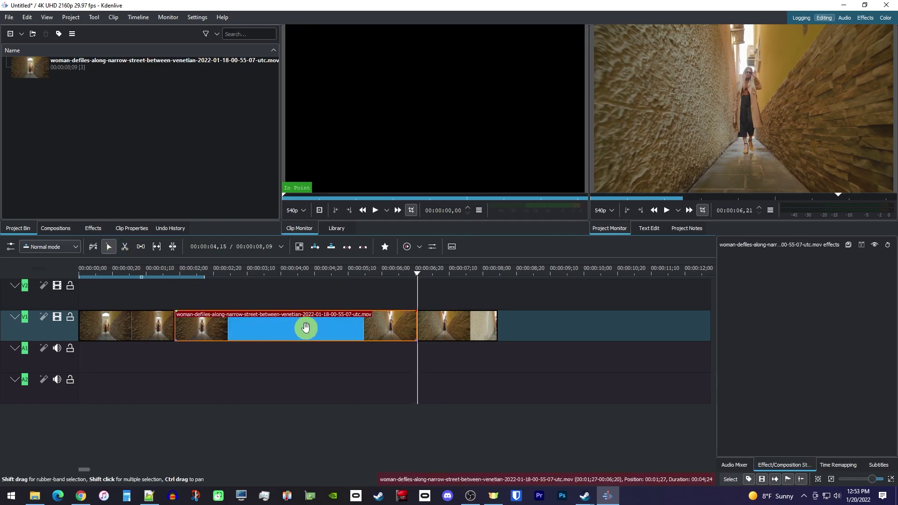
{"action": "right_click", "coordinate": [263, 334]}
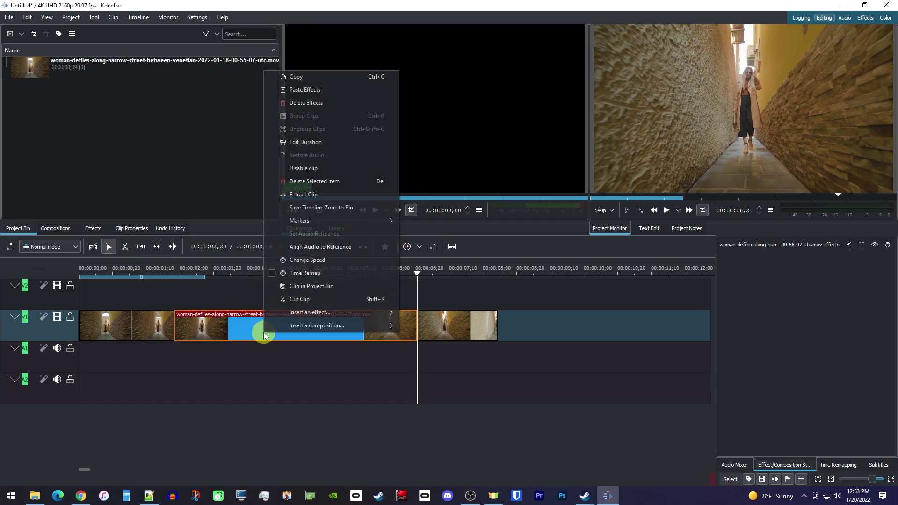
Set the middle clip's speed to 300% in the Clip Speed dialog and apply it
{"action": "left_click", "coordinate": [324, 262]}
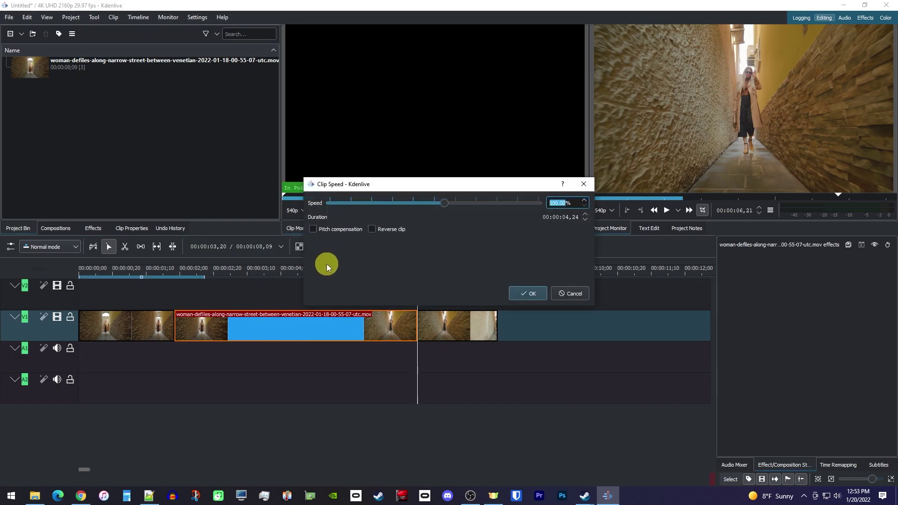
{"action": "left_click_drag", "start_coordinate": [443, 202], "coordinate": [478, 204]}
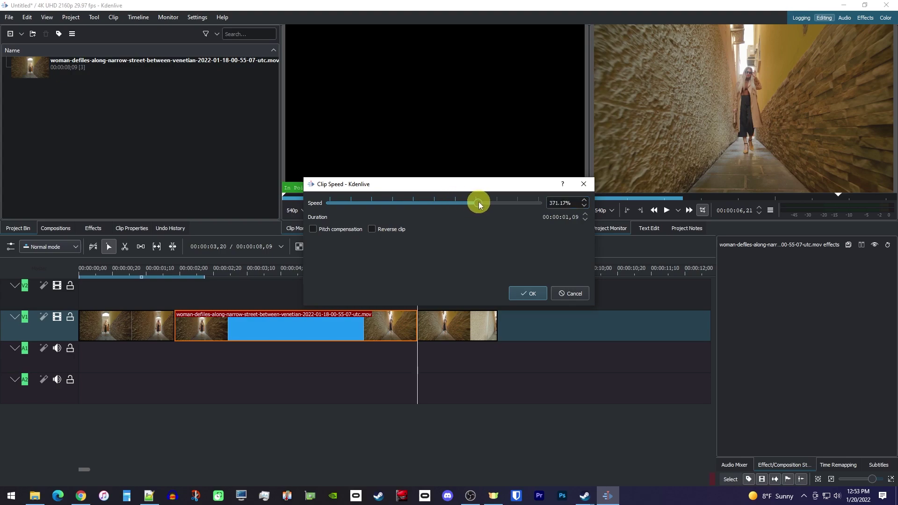
{"action": "left_click_drag", "start_coordinate": [571, 202], "coordinate": [513, 202]}
{"action": "type", "text": "300"}
{"action": "left_click", "coordinate": [525, 294]}
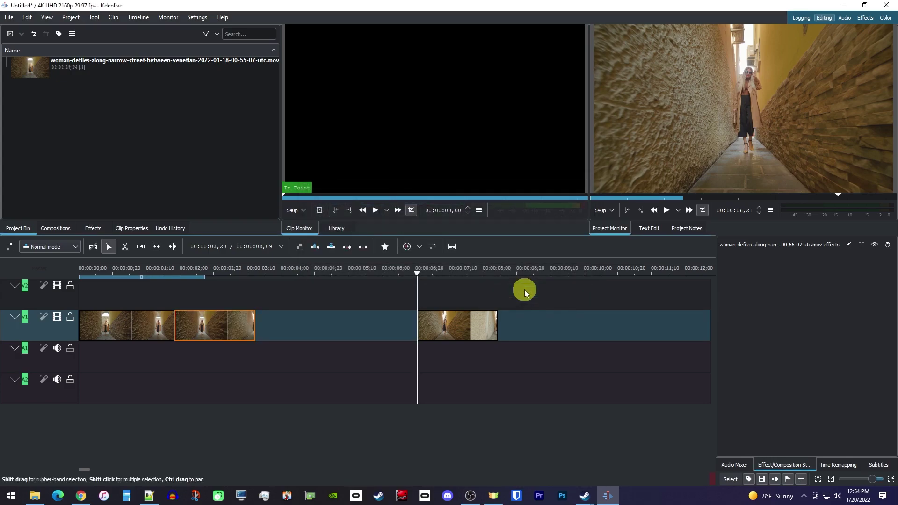
Drag the trailing clip left against the sped-up middle clip to close the gap
{"action": "left_click_drag", "start_coordinate": [463, 323], "coordinate": [291, 319]}
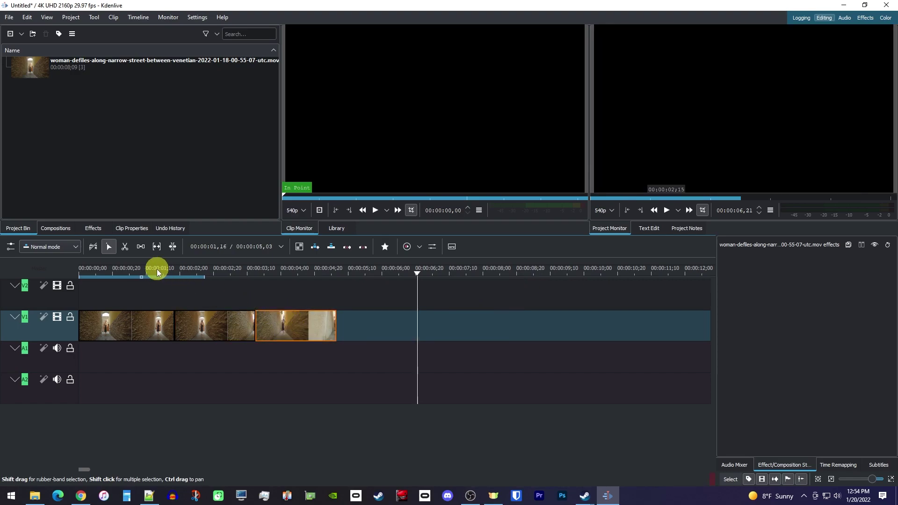
{"action": "left_click", "coordinate": [156, 271]}
{"action": "key", "text": "space"}
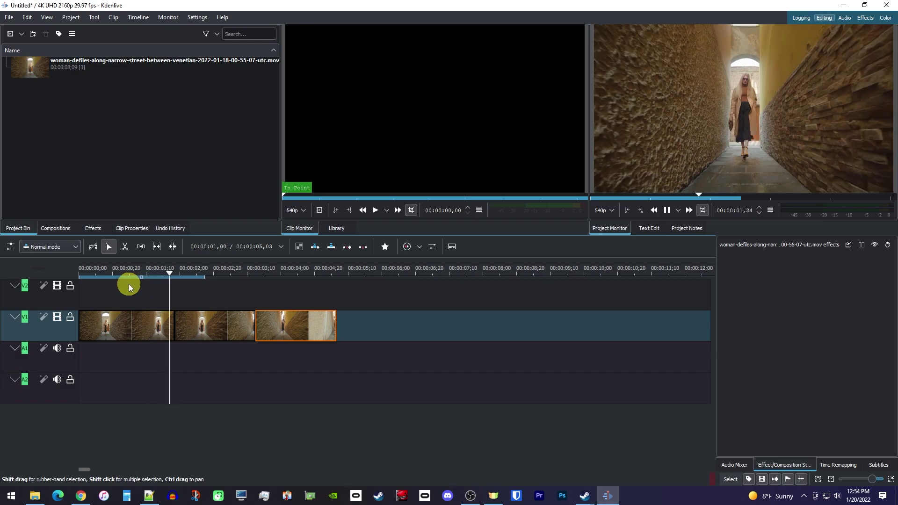